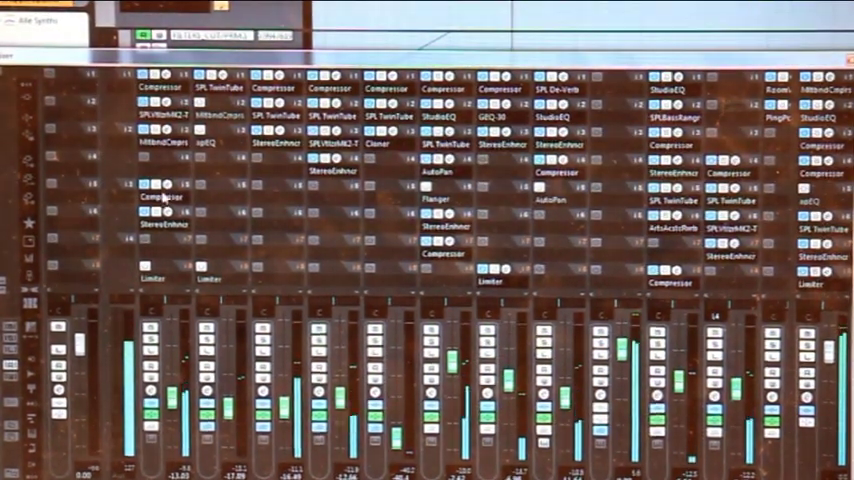
Step: View the channel's Compressor, then shrink the mixer to show the arrangement and bring up the MIDI menu
{"action": "left_click", "coordinate": [168, 186]}
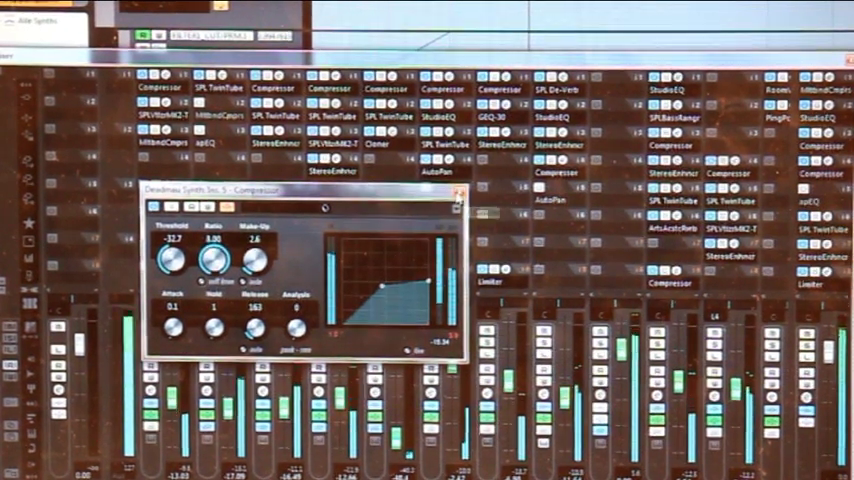
{"action": "left_click", "coordinate": [459, 192]}
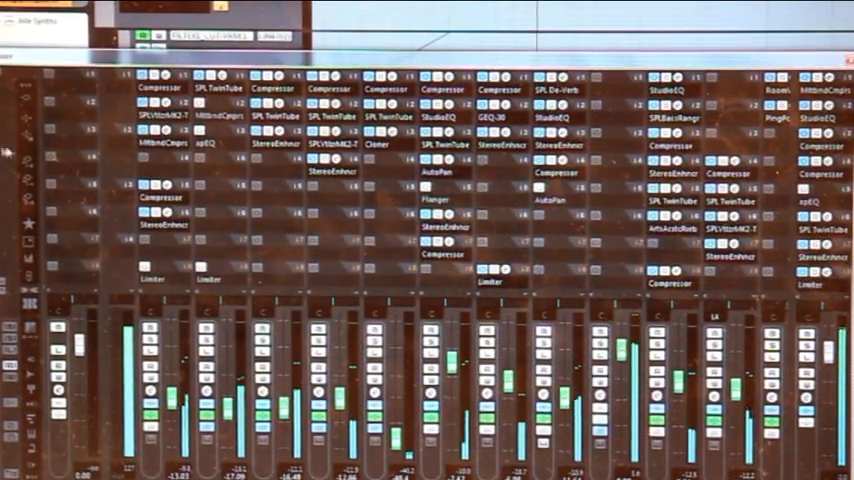
{"action": "left_click_drag", "start_coordinate": [3, 75], "coordinate": [3, 382]}
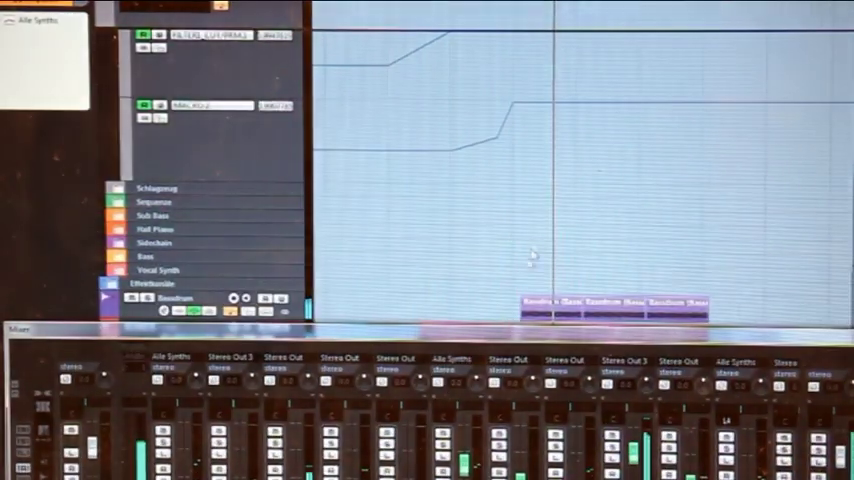
{"action": "scroll", "coordinate": [549, 216], "scroll_direction": "up", "scroll_amount": 5}
{"action": "scroll", "coordinate": [550, 217], "scroll_direction": "up", "scroll_amount": 3}
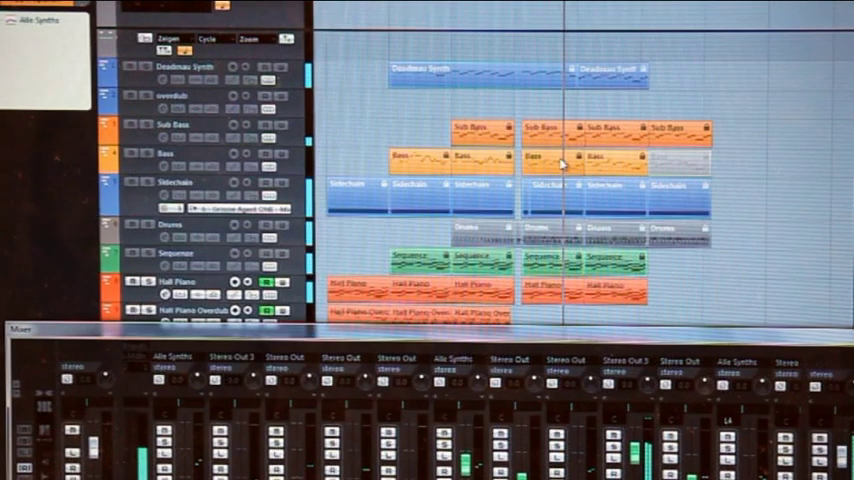
{"action": "scroll", "coordinate": [578, 130], "scroll_direction": "down", "scroll_amount": 5}
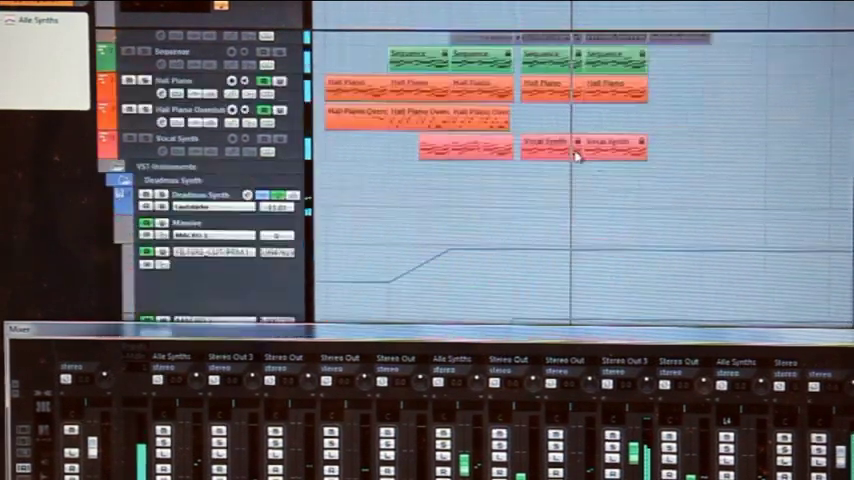
{"action": "scroll", "coordinate": [575, 155], "scroll_direction": "down", "scroll_amount": 3}
{"action": "scroll", "coordinate": [575, 158], "scroll_direction": "up", "scroll_amount": 5}
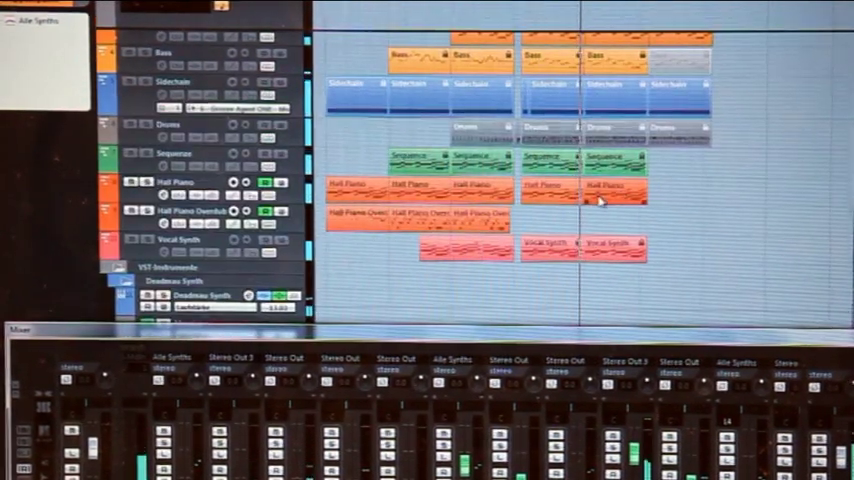
{"action": "left_click", "coordinate": [160, 0]}
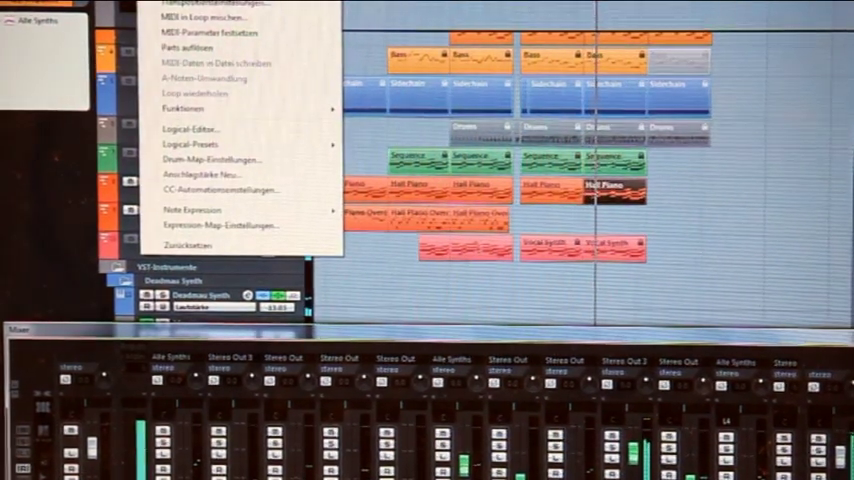
Step: Dismiss the MIDI menu and open the Hall Piano part in the Score Editor (Ctrl+R)
{"action": "key", "text": "Escape"}
{"action": "key", "text": "ctrl+r"}
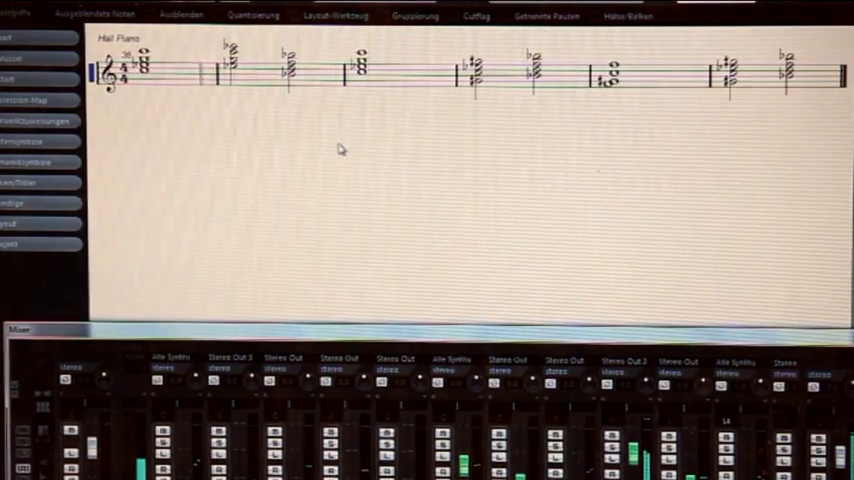